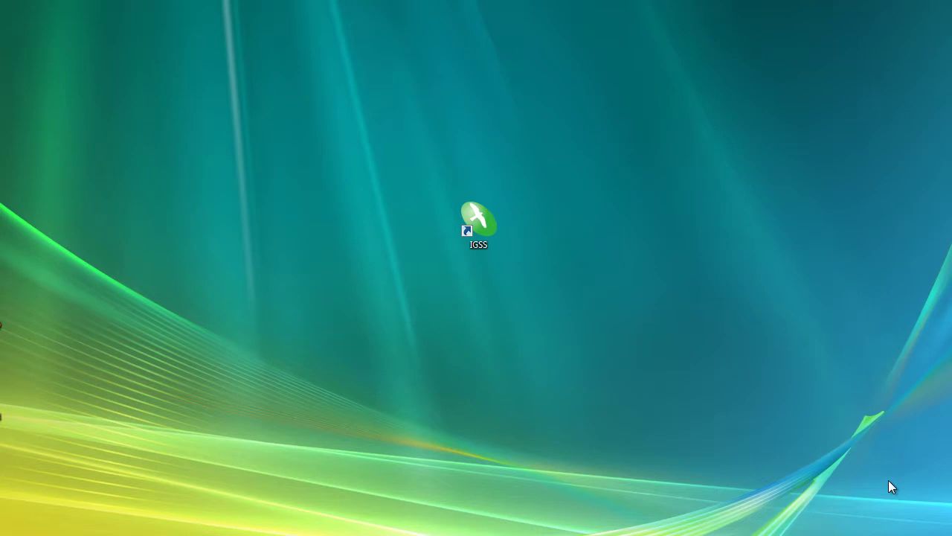
Launch IGSS from the desktop and dismiss the About IGSS splash so Supervise starts.
double_click(478, 227)
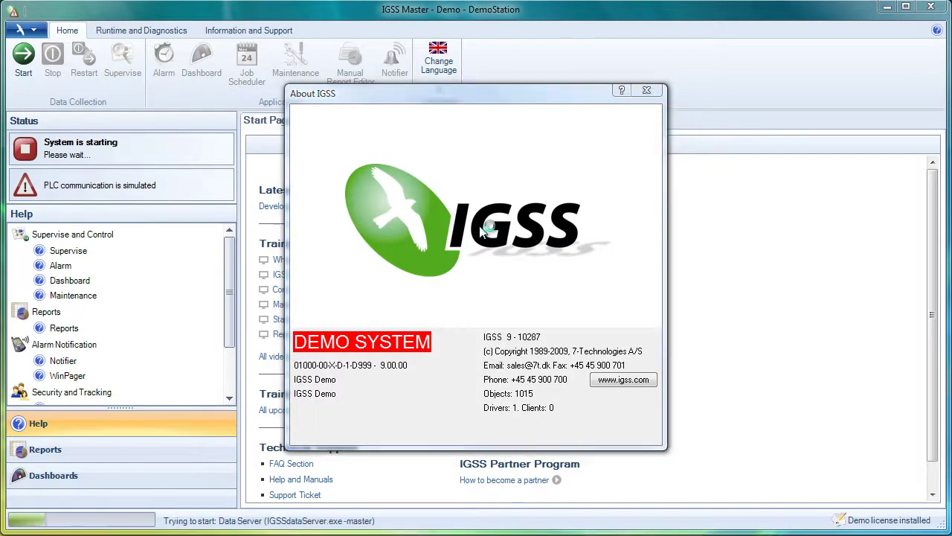
click(647, 90)
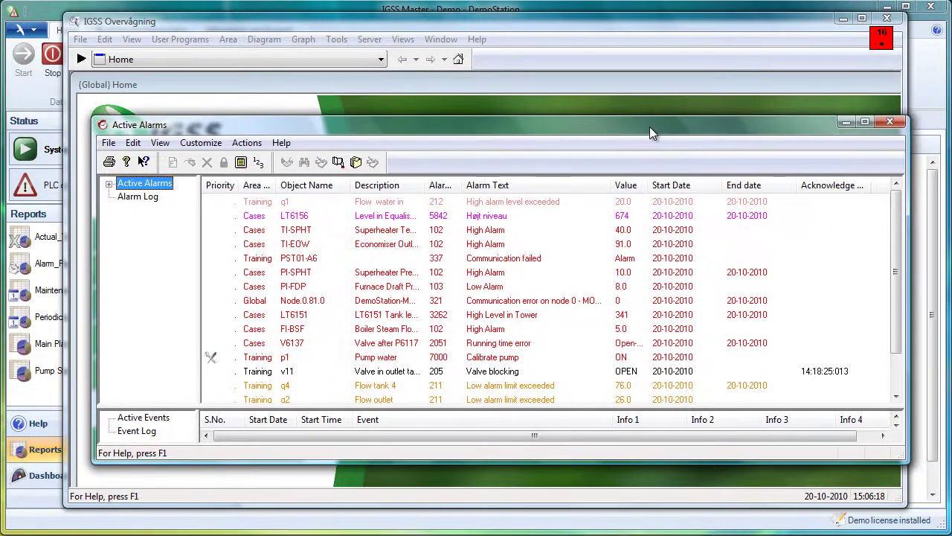
Minimize the Active Alarms and IGSS Overvågning windows and show the Maintenance job list.
click(845, 123)
click(843, 19)
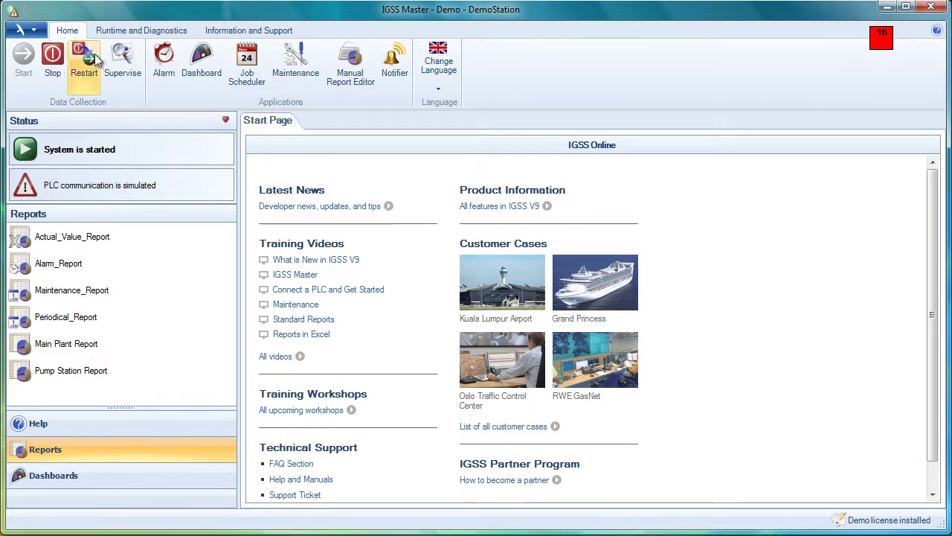
click(296, 75)
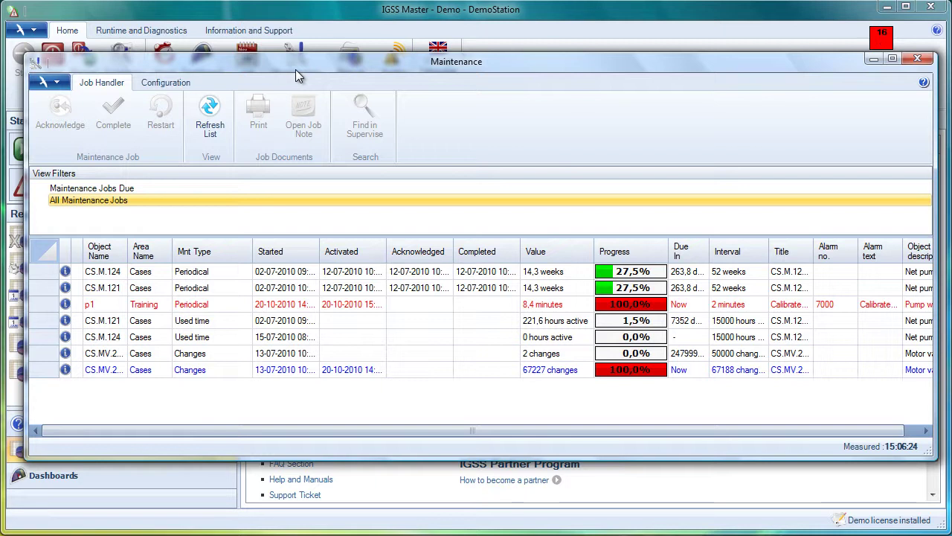
Create a new Used Time maintenance job and assign it to the pump object p1.
click(169, 88)
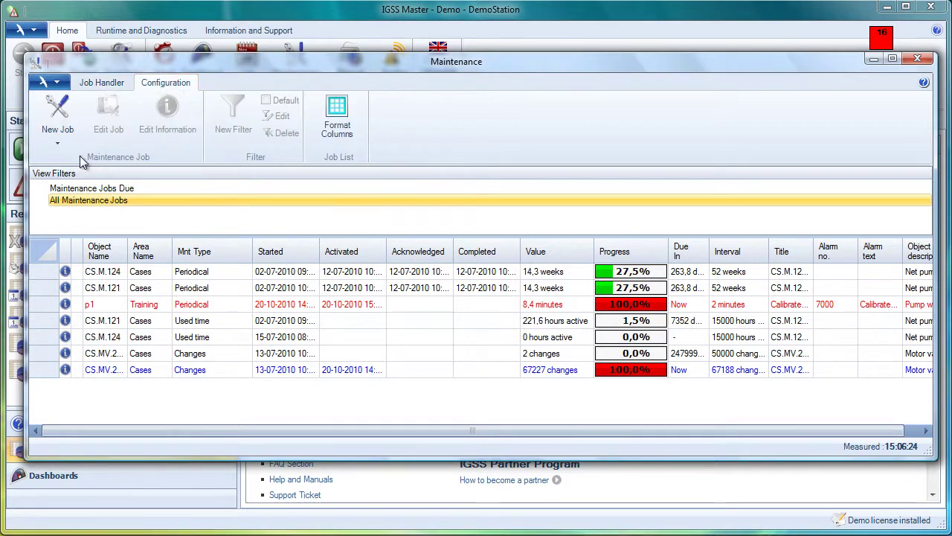
click(58, 119)
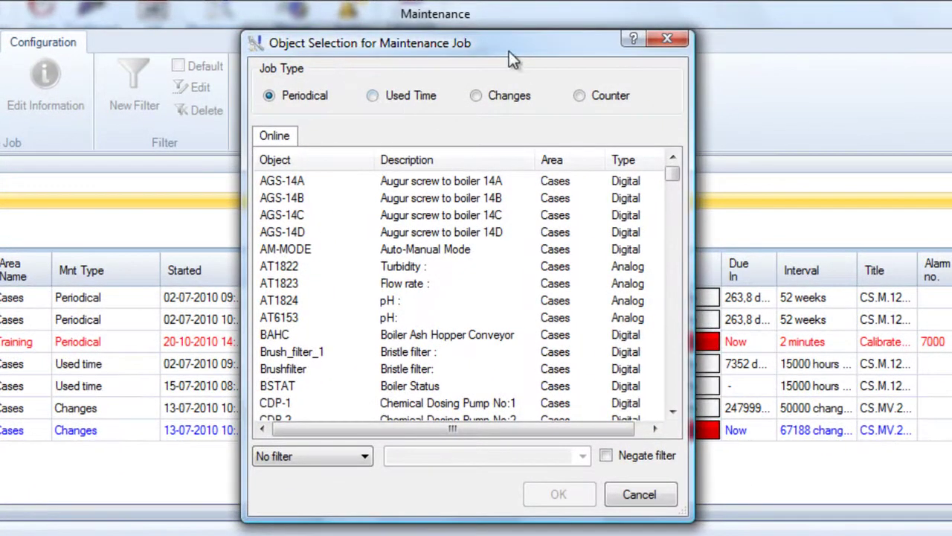
click(374, 97)
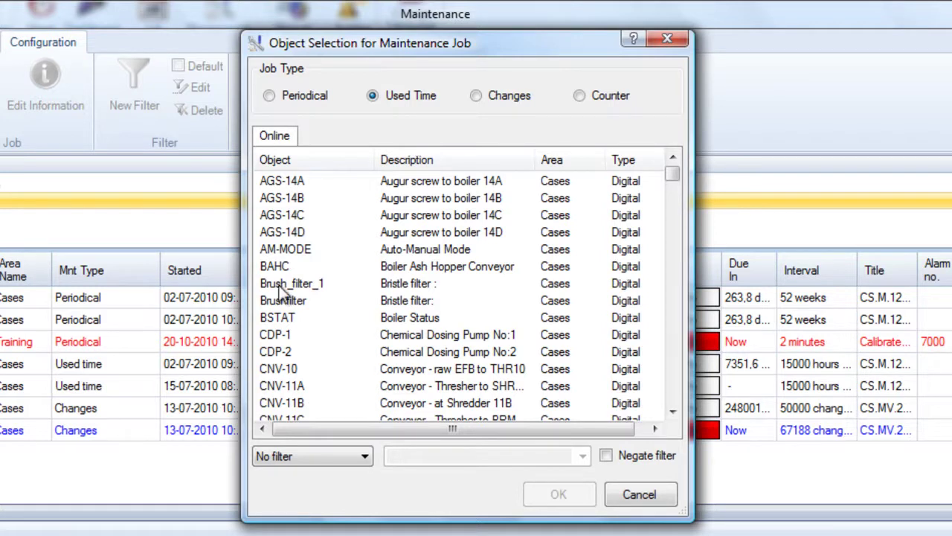
click(291, 251)
key(p)
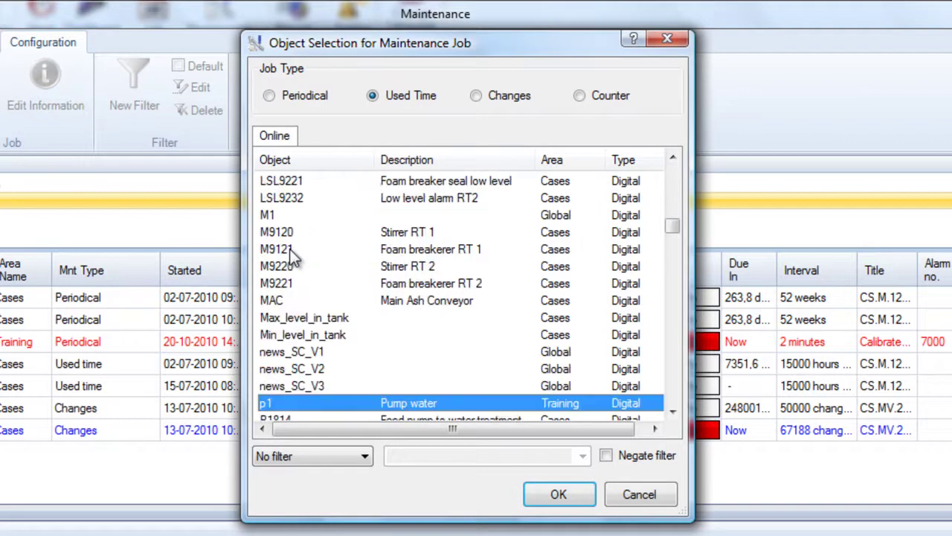
scroll(447, 379, down, 2)
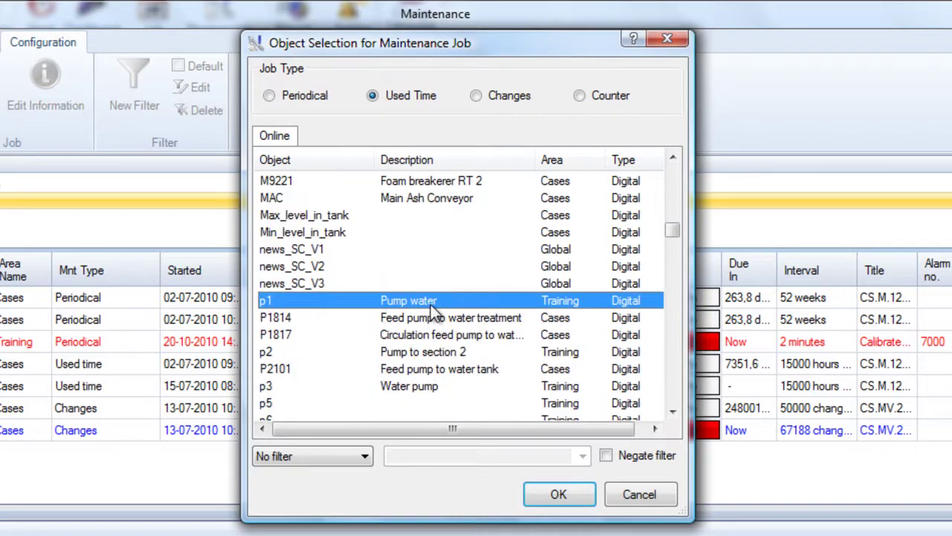
click(559, 496)
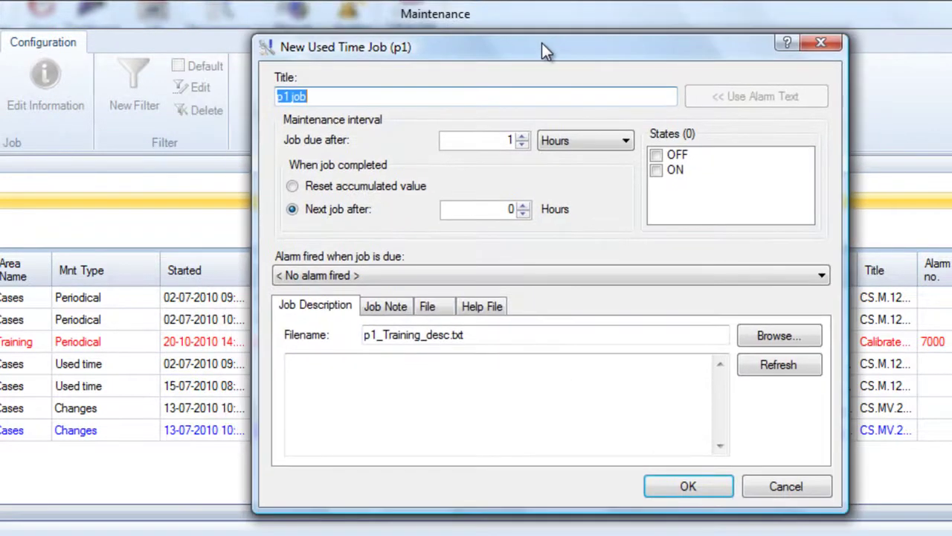
Set the p1 job's 'Alarm fired when job is due' to 7000 : Calibrate pump.
drag(541, 42, 557, 56)
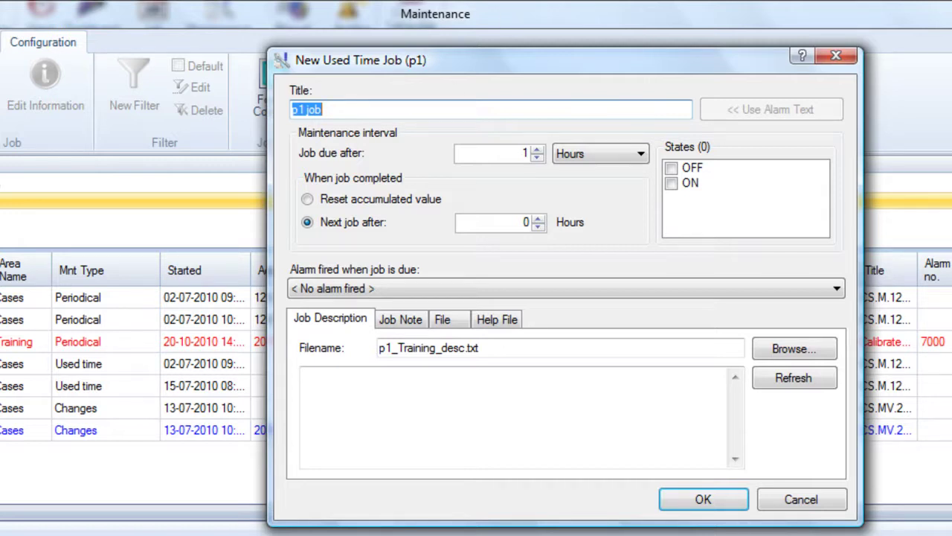
click(838, 298)
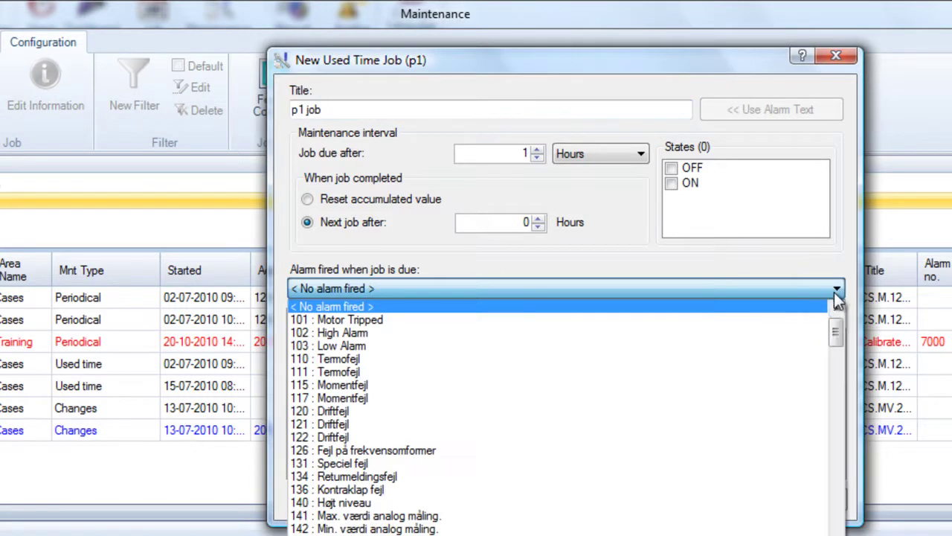
drag(837, 319, 838, 532)
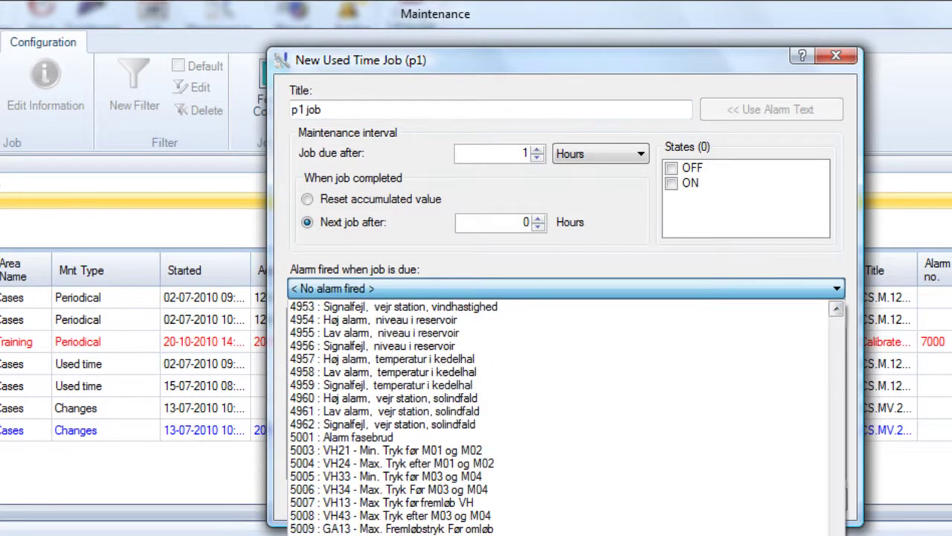
click(512, 533)
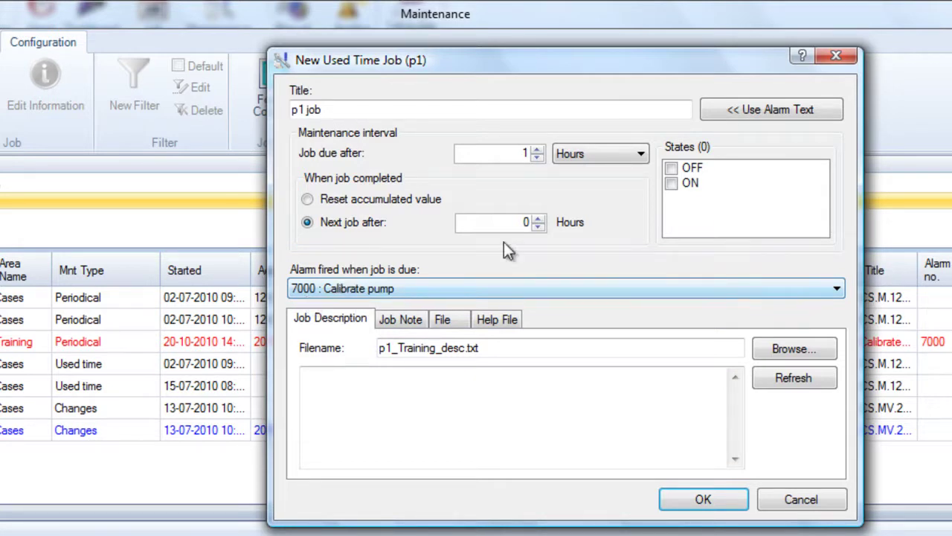
Title the job Calibrate pump from the alarm text, due after 2 Minutes of ON state.
click(774, 111)
click(774, 110)
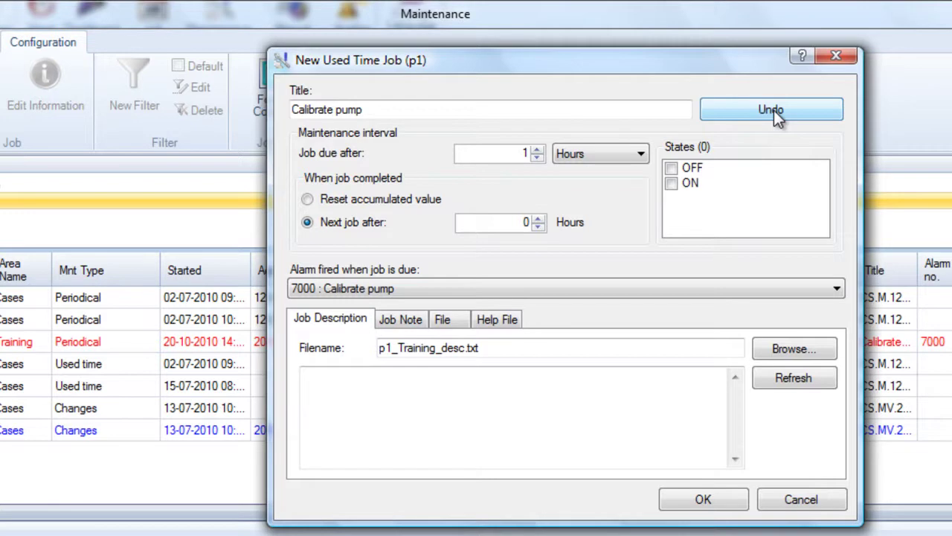
double_click(479, 156)
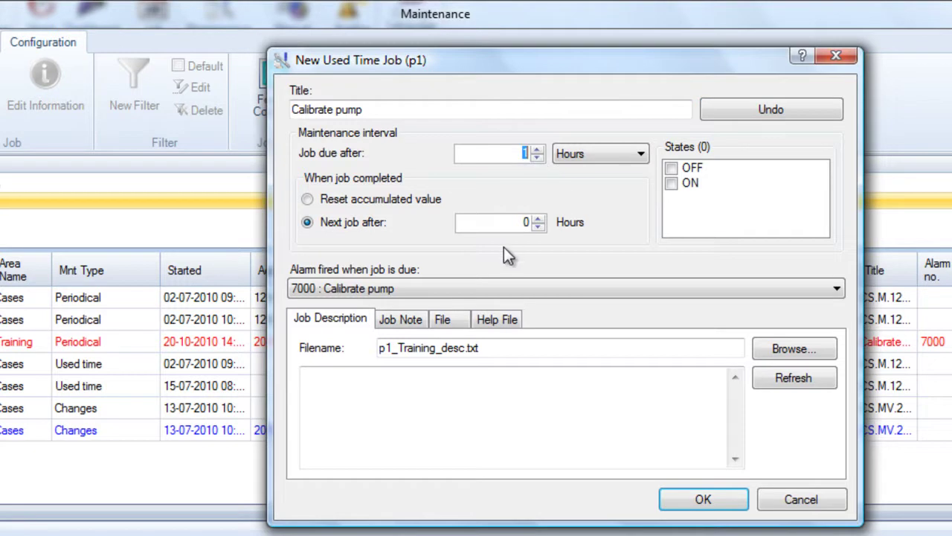
text(2)
click(586, 155)
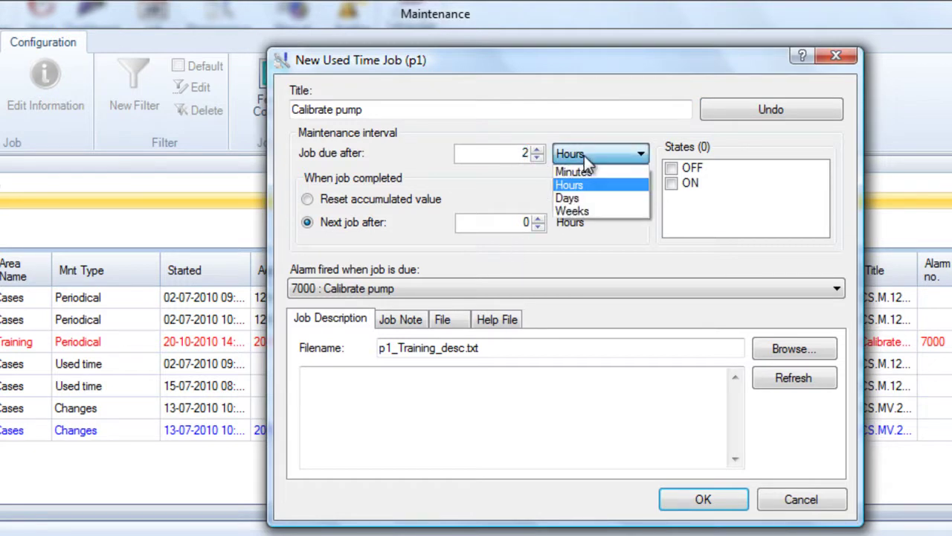
click(587, 172)
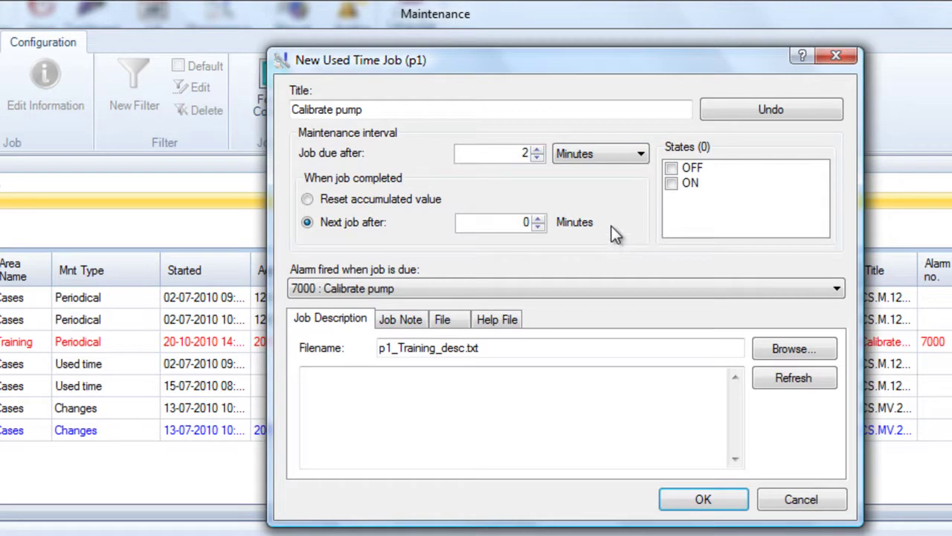
click(672, 184)
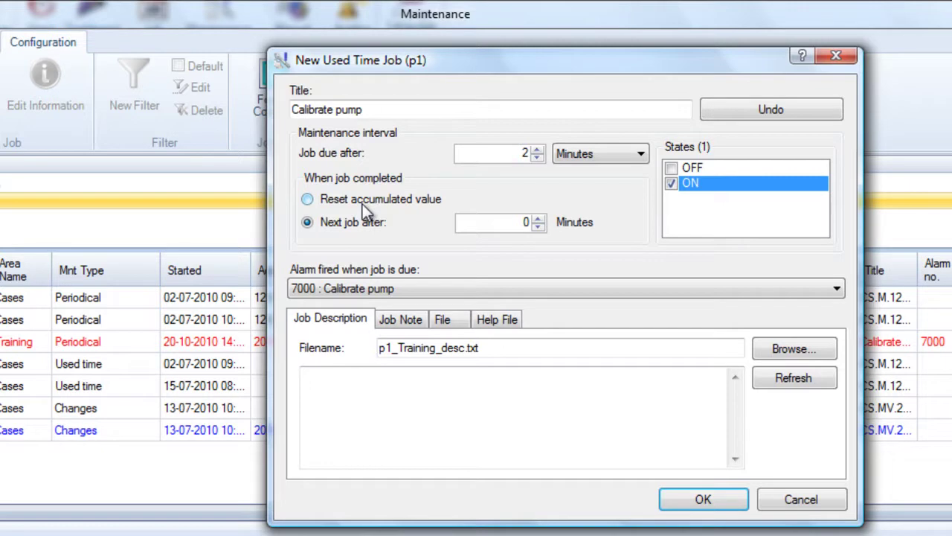
Set Next job after to 1000 minutes.
double_click(523, 221)
text(1000)
Rename the job description file to p1_calibrate_pump.txt.
click(494, 351)
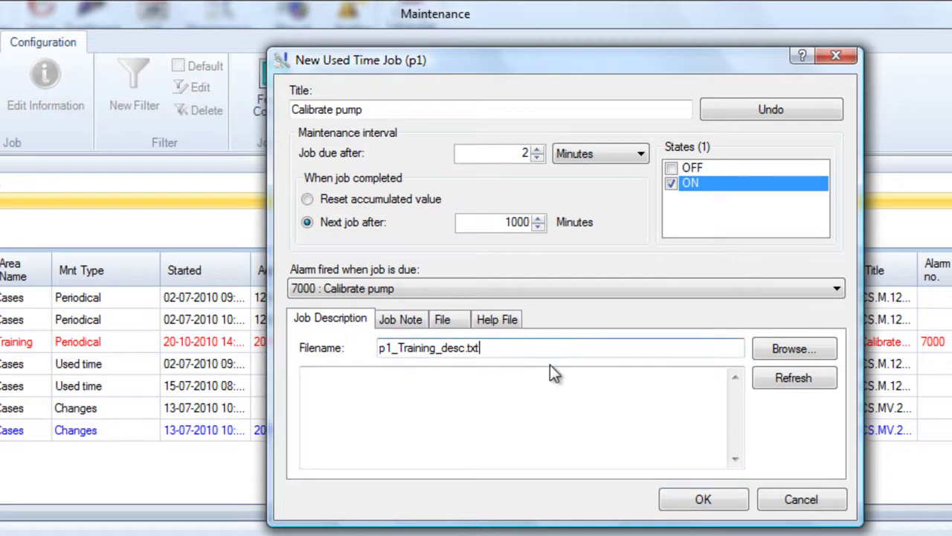
key(BackSpace)
key(BackSpace)
key(BackSpace)
key(BackSpace)
key(BackSpace)
key(BackSpace)
key(BackSpace)
key(BackSpace)
key(BackSpace)
key(BackSpace)
key(BackSpace)
key(BackSpace)
key(BackSpace)
key(BackSpace)
key(BackSpace)
key(BackSpace)
key(BackSpace)
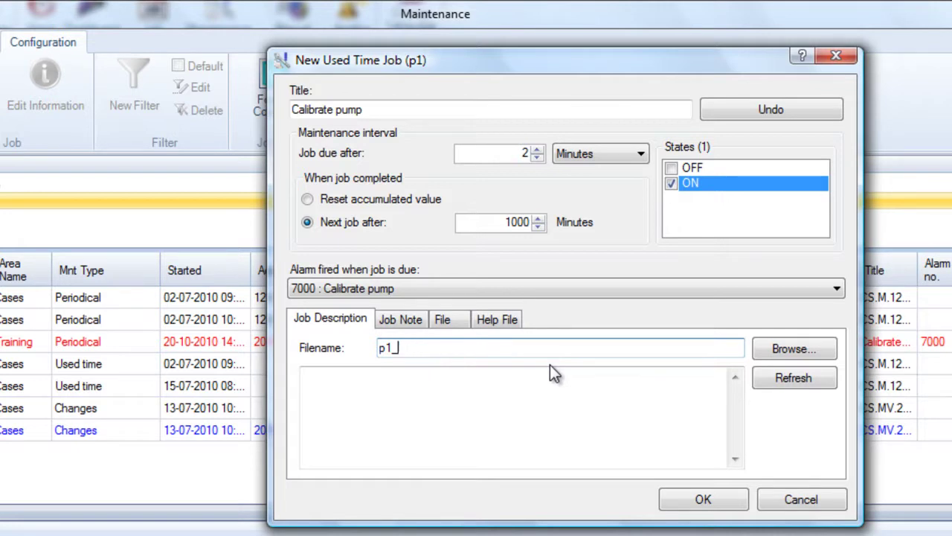
text(calibrate_p)
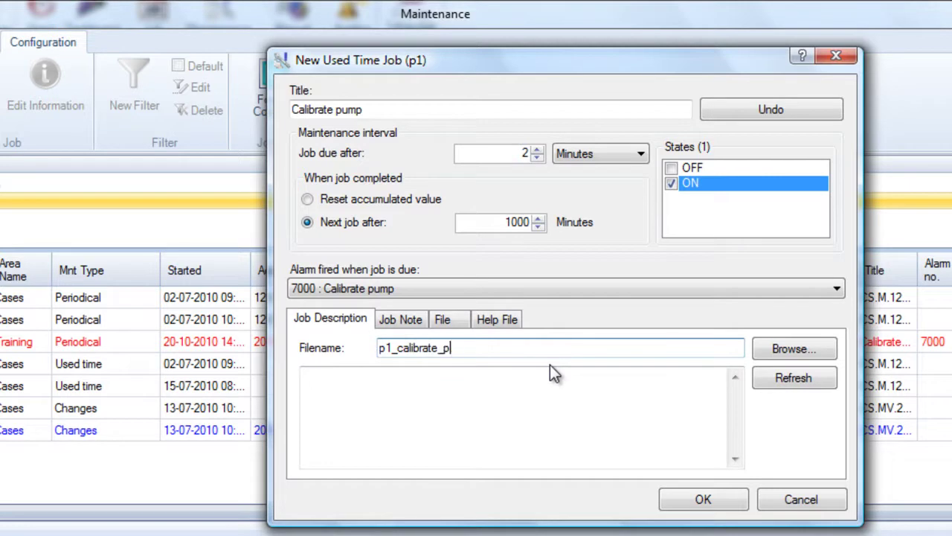
text(ump.txt)
Write the description 'The calibrator is found in building A121'.
click(551, 365)
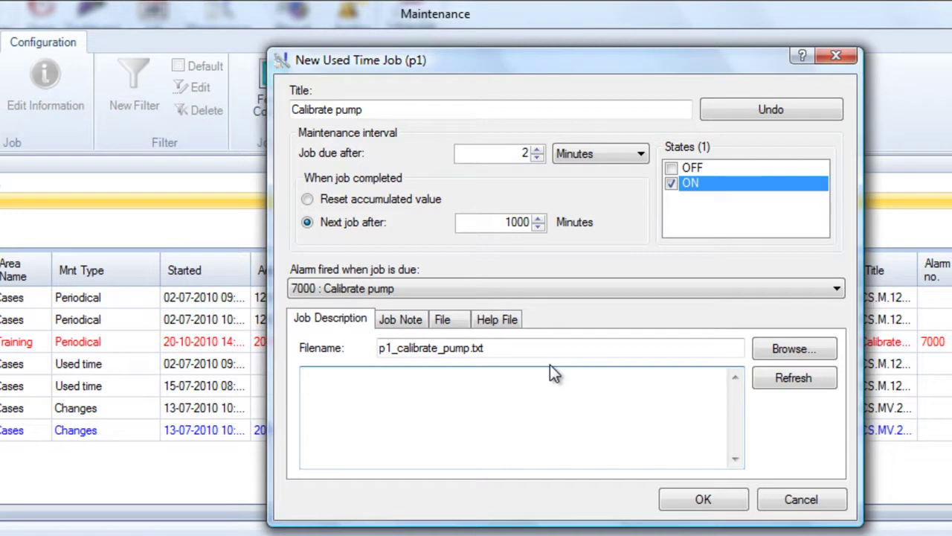
text(The calibrator is)
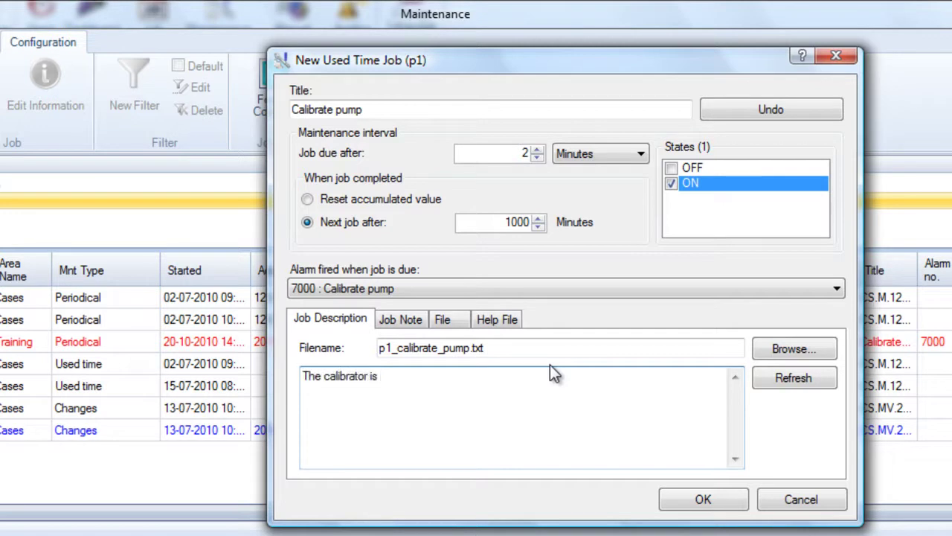
text( found inn b)
key(BackSpace)
key(BackSpace)
key(BackSpace)
text(buildin)
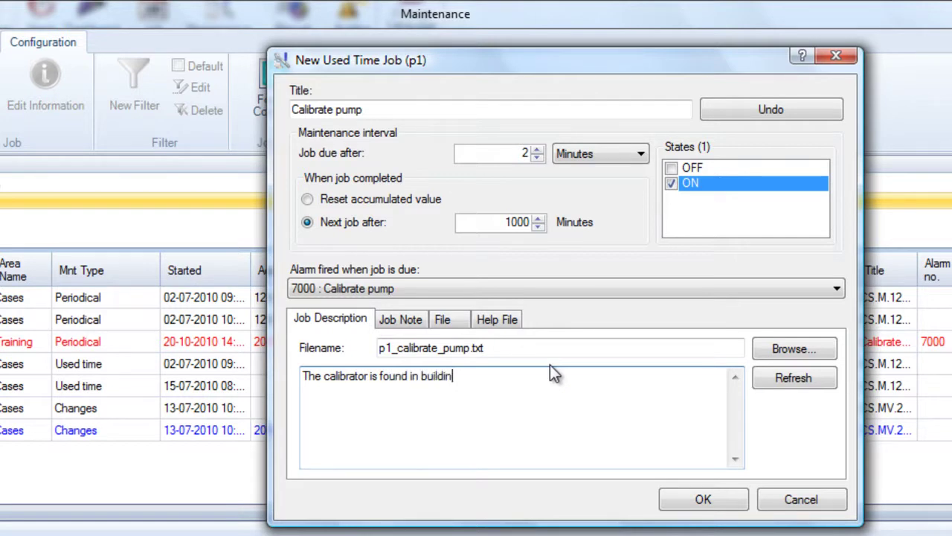
text(g A121)
Browse for a link file on the OS (C:) drive, filtering to PDF files.
click(448, 322)
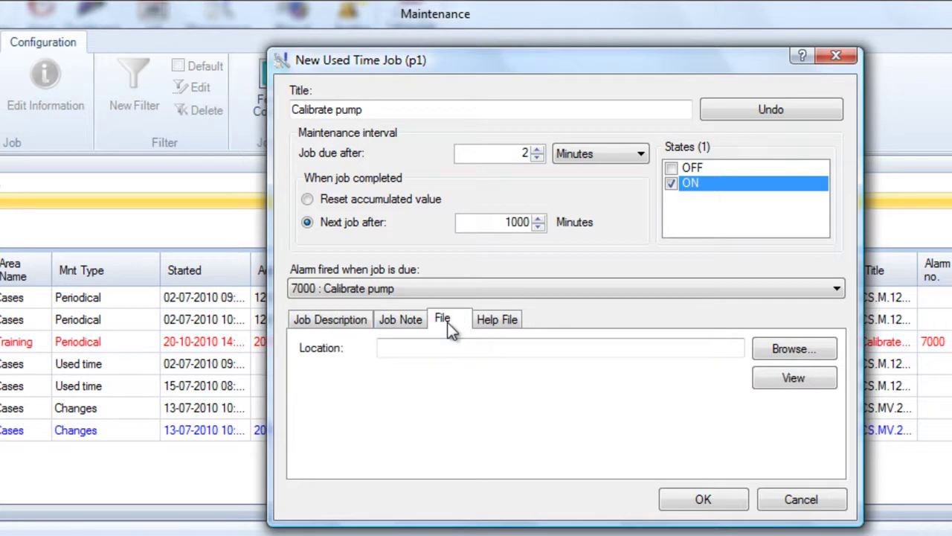
click(797, 349)
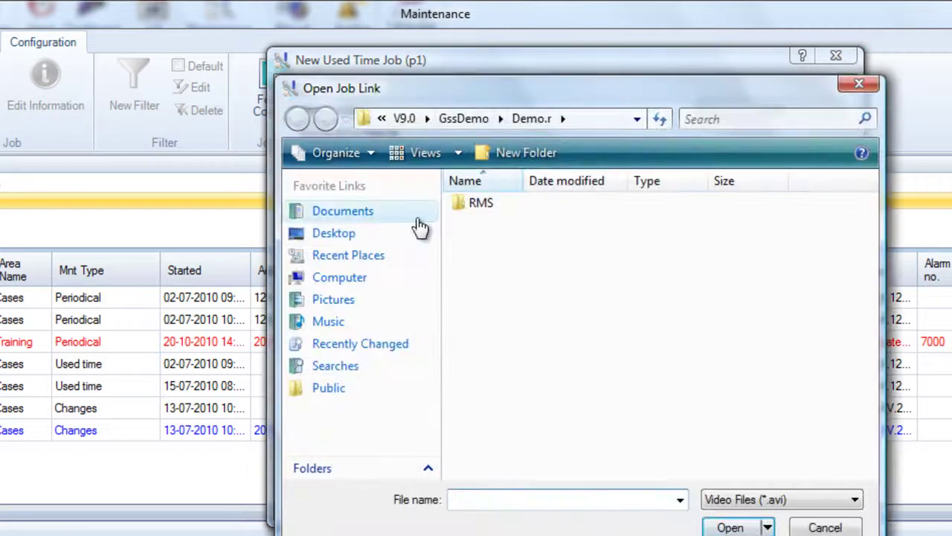
click(346, 279)
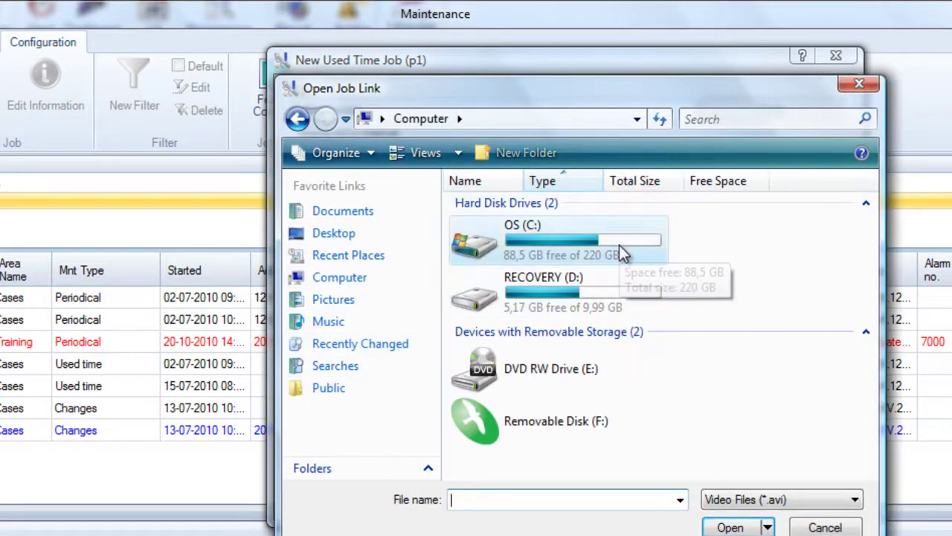
double_click(622, 253)
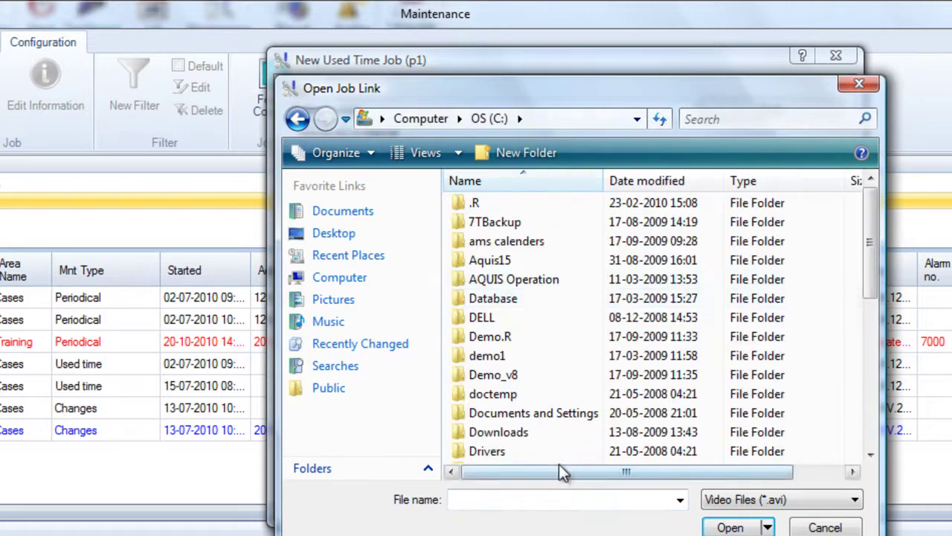
drag(558, 118, 595, 59)
drag(913, 237, 914, 267)
click(840, 439)
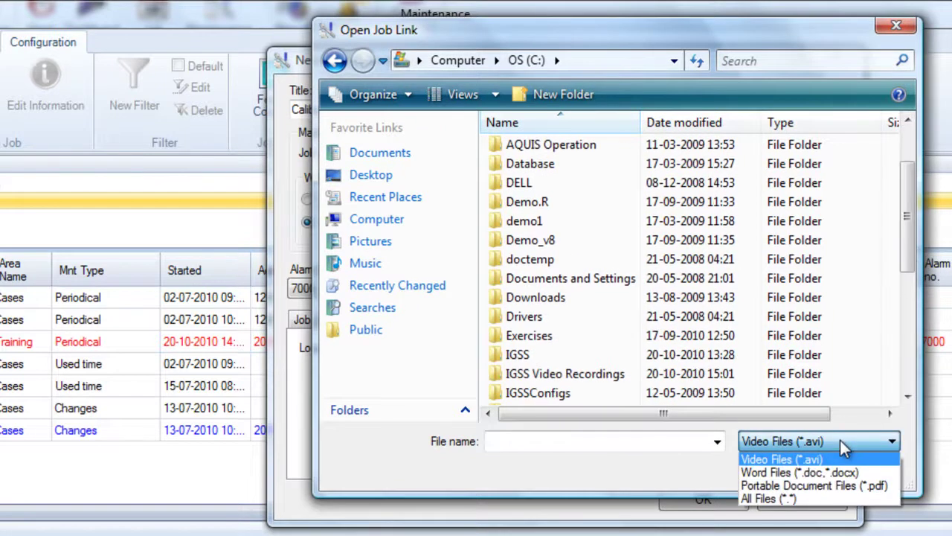
click(842, 484)
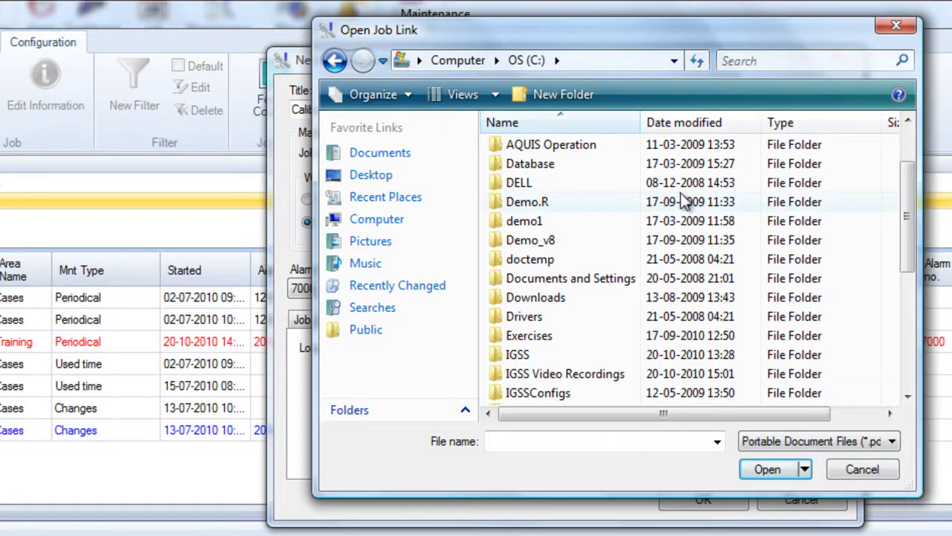
drag(935, 234, 935, 346)
Navigate to Program Files\7T\IGSS32\V9.0\GSS\eng and link QuickStart.pdf.
double_click(579, 221)
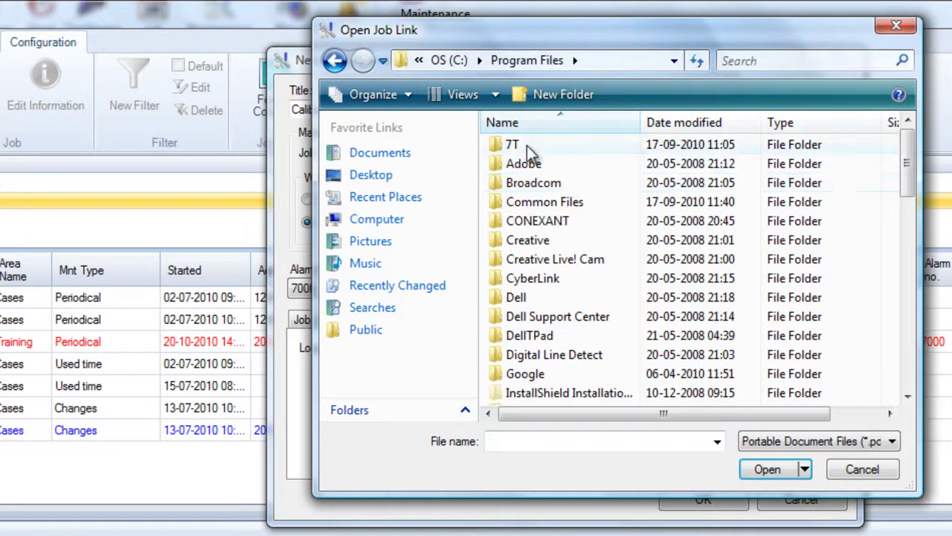
double_click(527, 146)
double_click(531, 209)
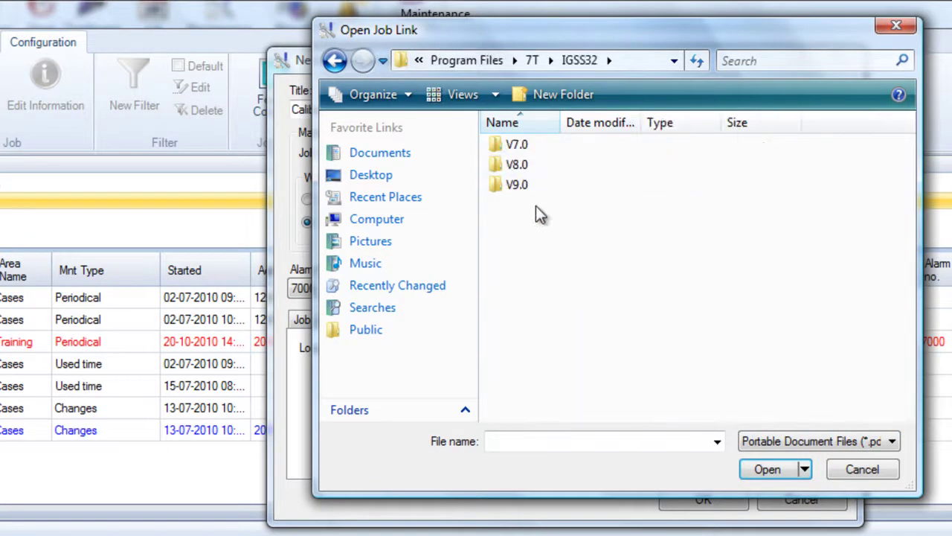
double_click(524, 186)
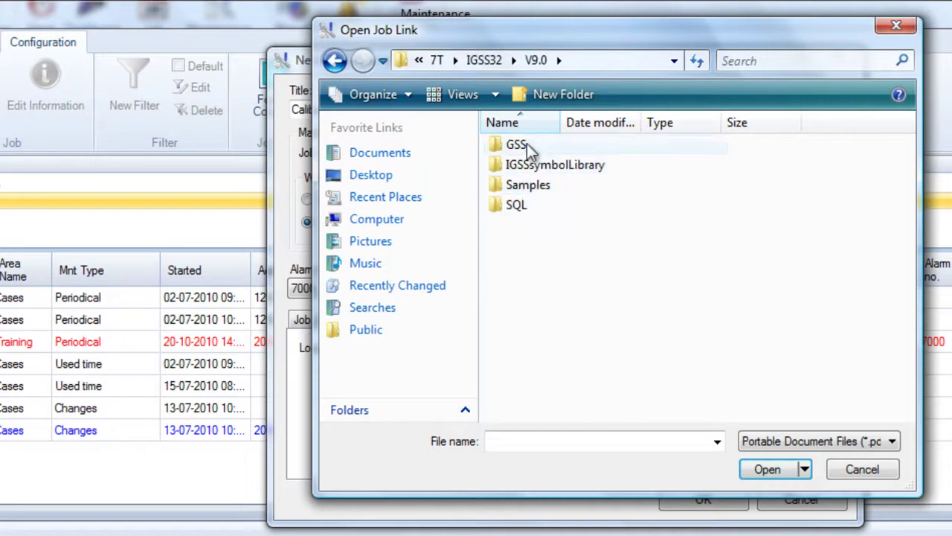
double_click(526, 144)
double_click(519, 327)
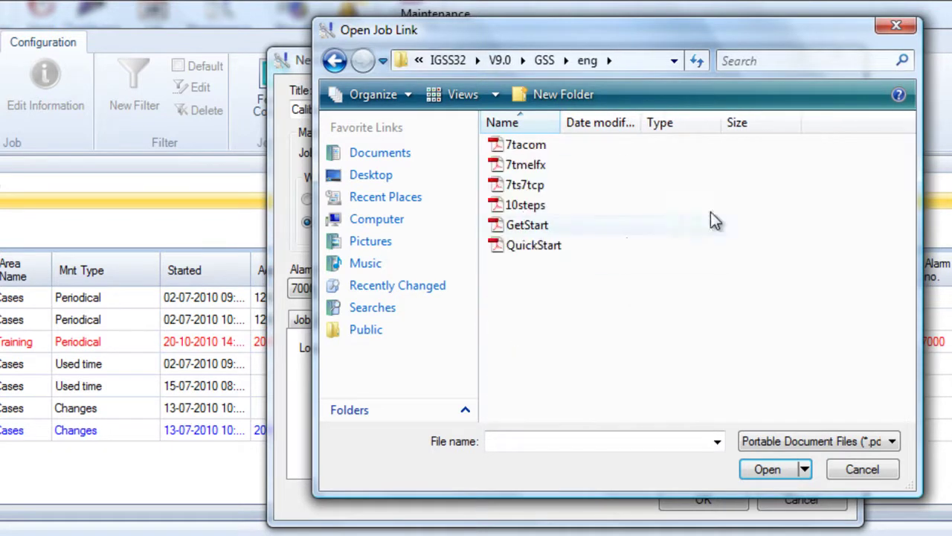
double_click(547, 251)
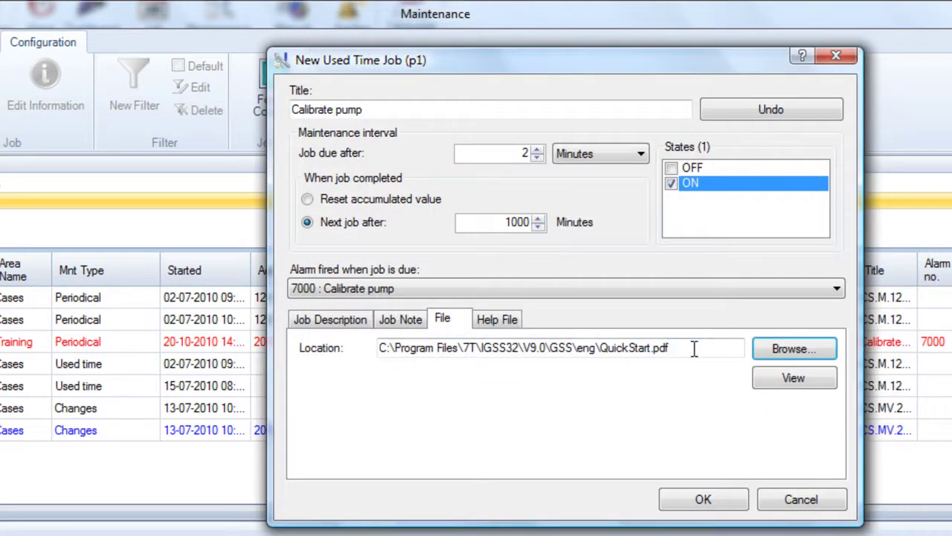
Preview the linked QuickStart.pdf, save the Used Time job, and select the first listed job.
click(793, 380)
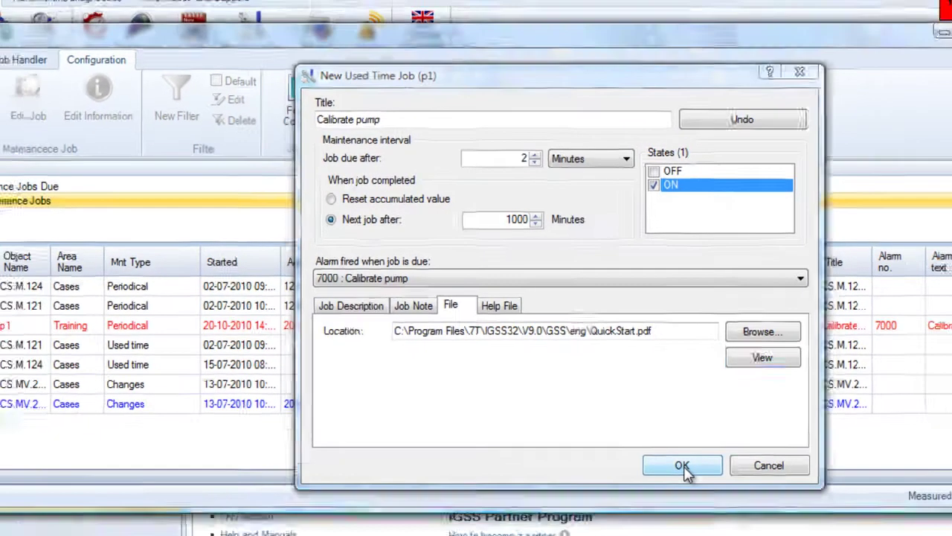
click(707, 505)
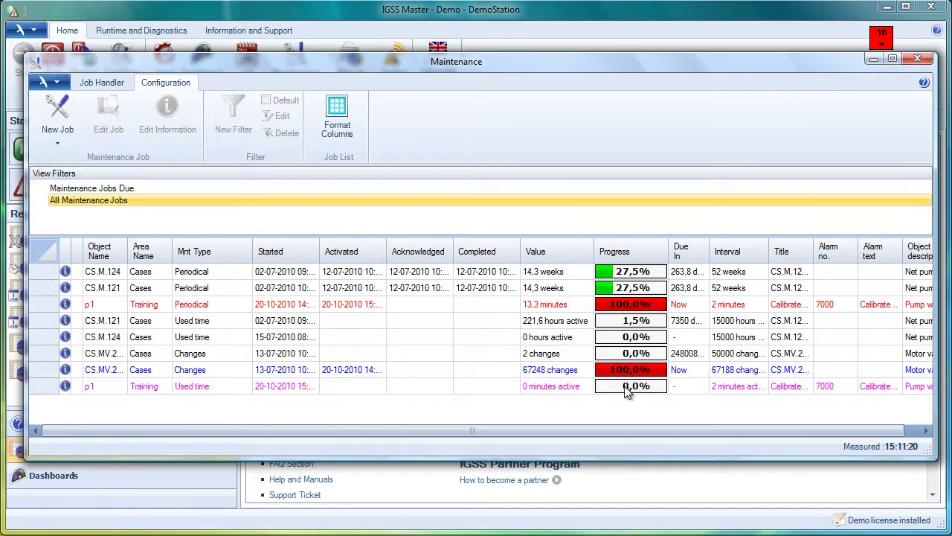
click(331, 272)
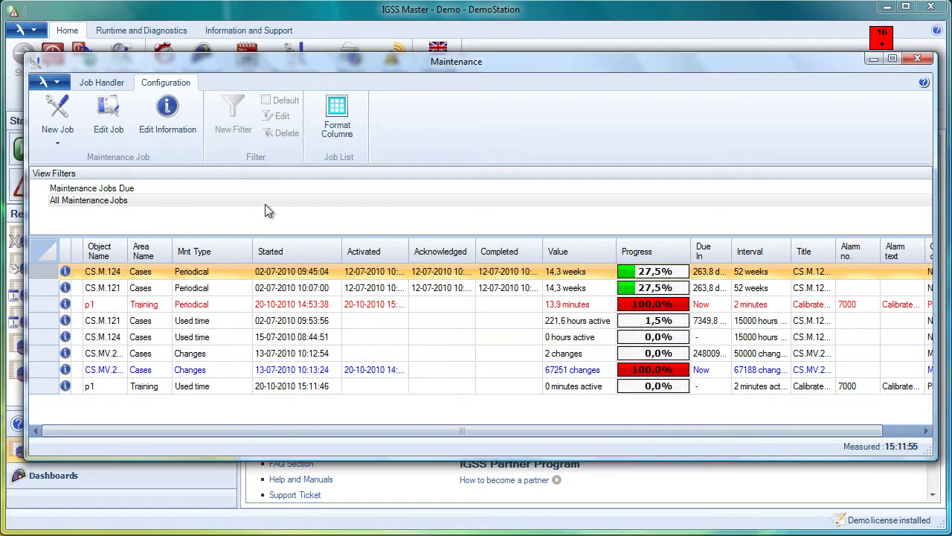
Acknowledge the overdue p1 Periodical Calibrate pump job, widening the Activated and Acknowledged columns.
click(112, 83)
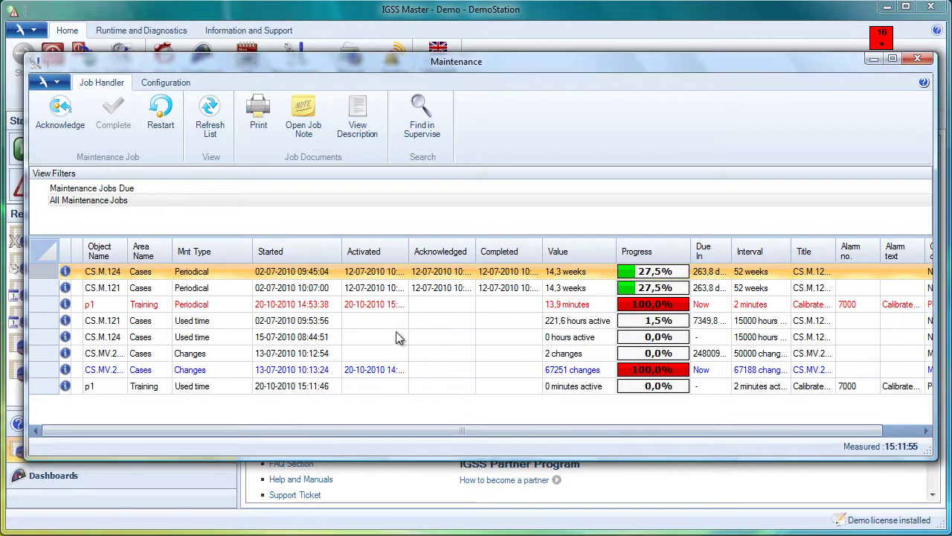
double_click(408, 251)
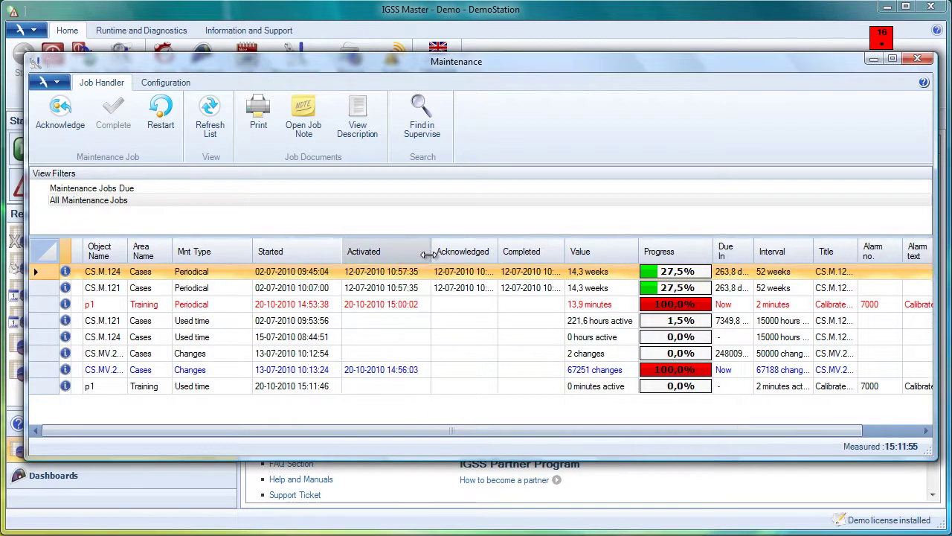
click(207, 311)
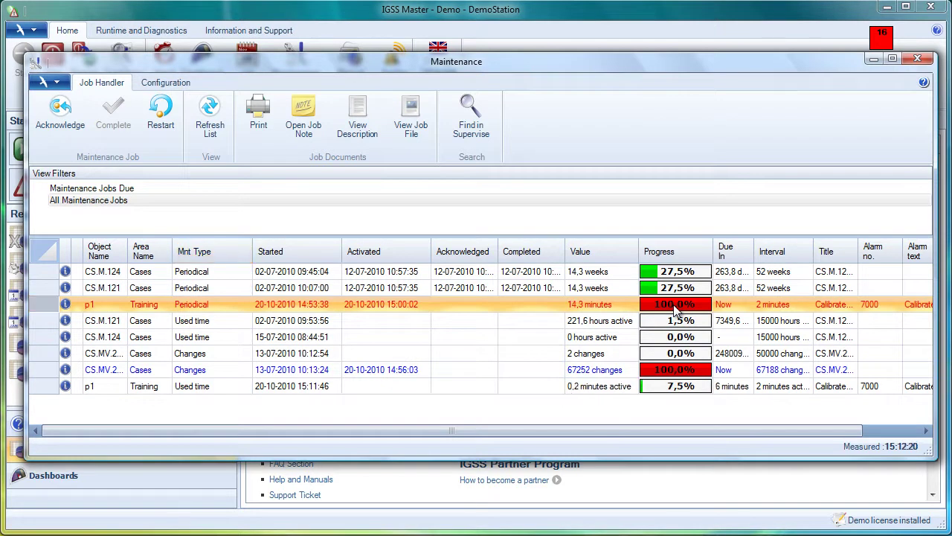
click(54, 118)
drag(497, 253, 529, 253)
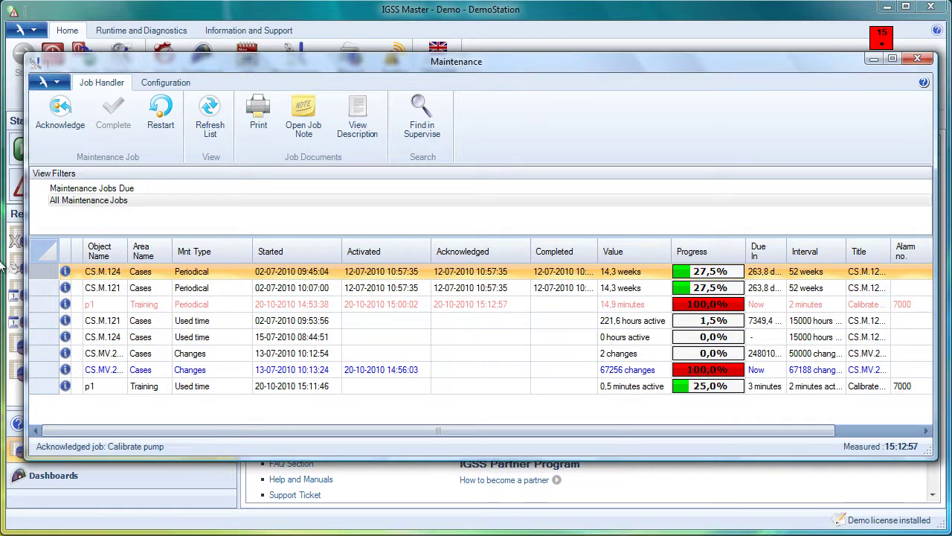
Select the acknowledged p1 Periodical job in the All Maintenance Jobs list.
click(314, 307)
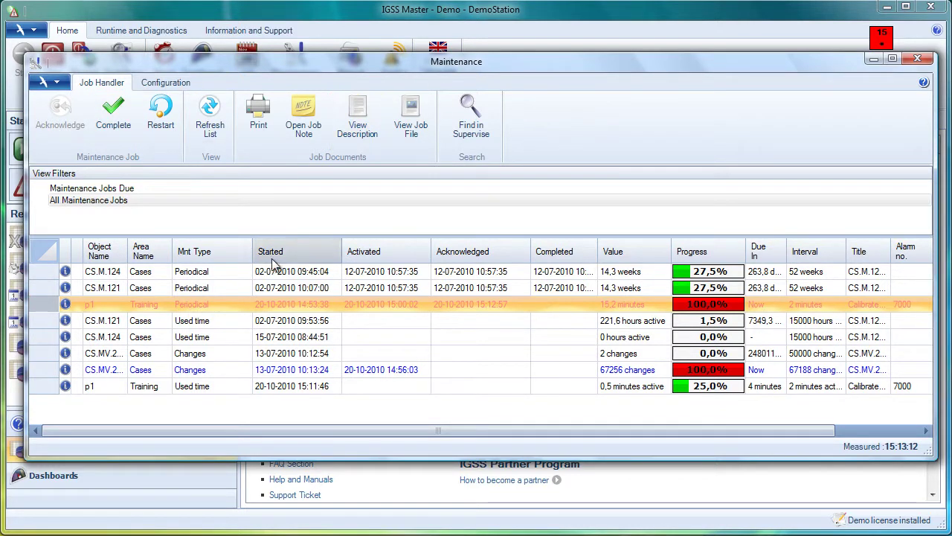
click(238, 304)
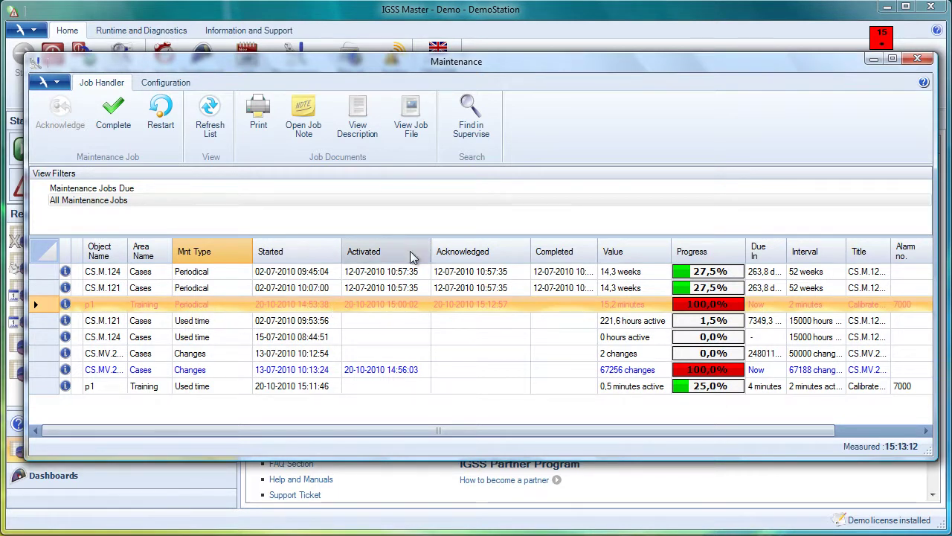
click(475, 128)
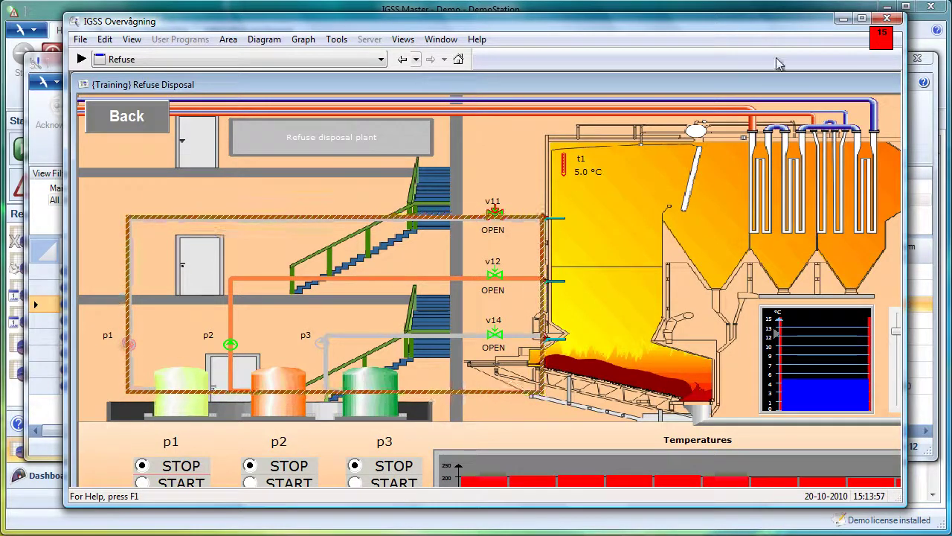
click(885, 18)
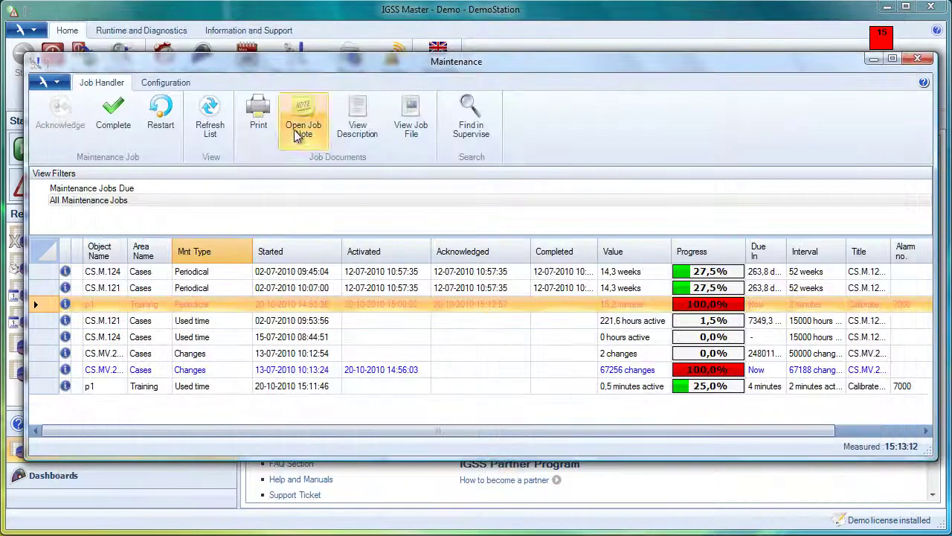
Show the p1 Periodical job's description: 'The calibrator is found in building A121'.
click(290, 305)
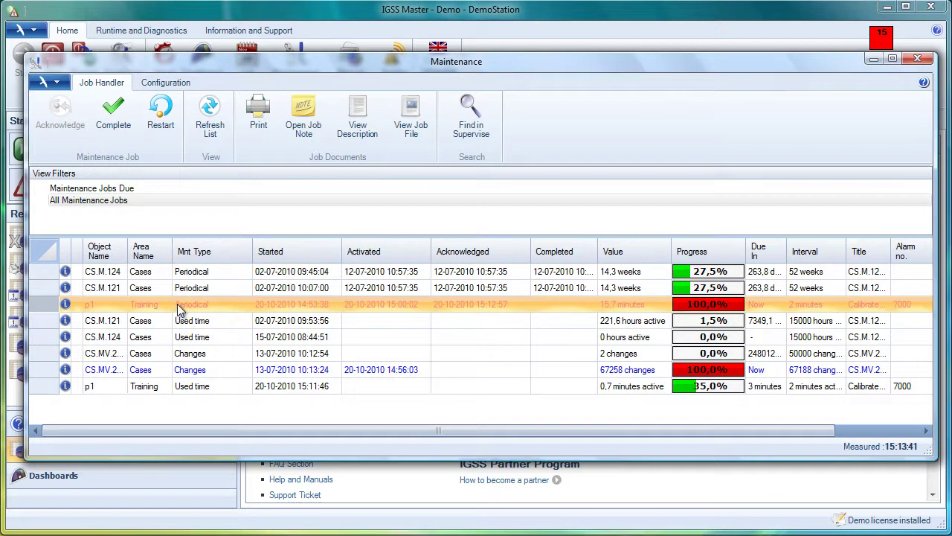
click(357, 127)
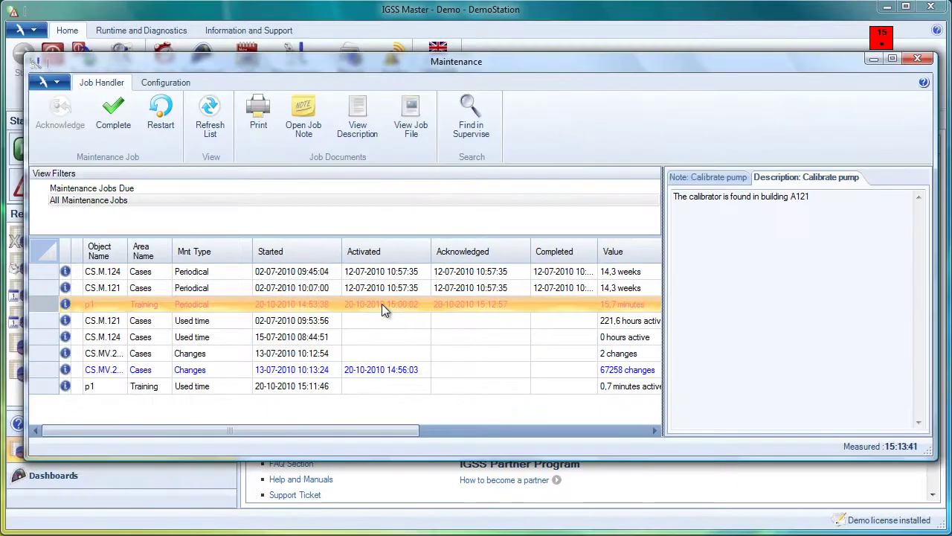
click(382, 305)
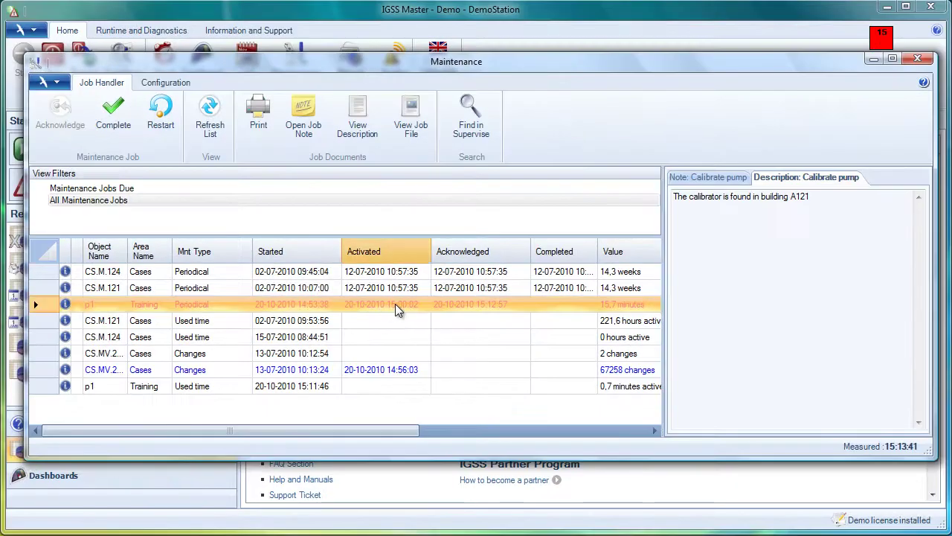
View the linked QuickStart.pdf job file, then bring the Maintenance job list forward.
click(419, 128)
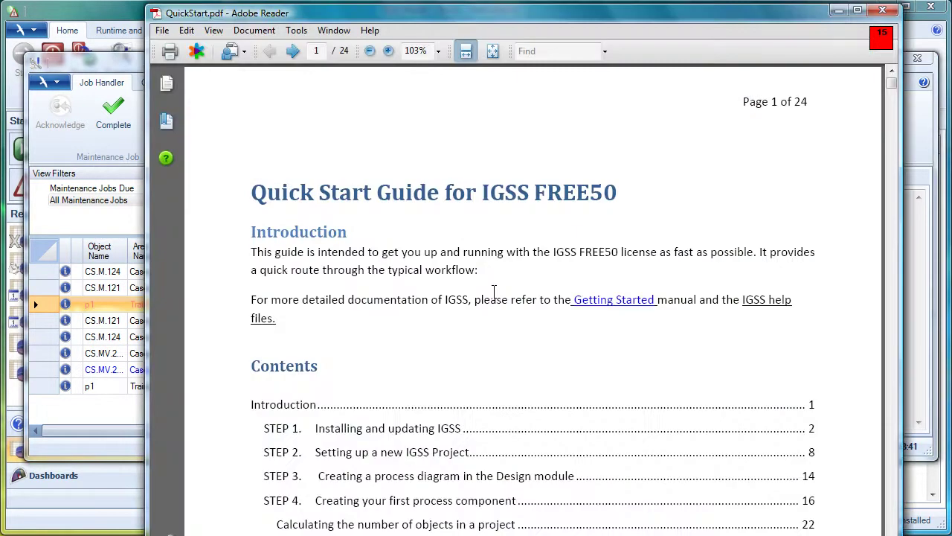
click(917, 149)
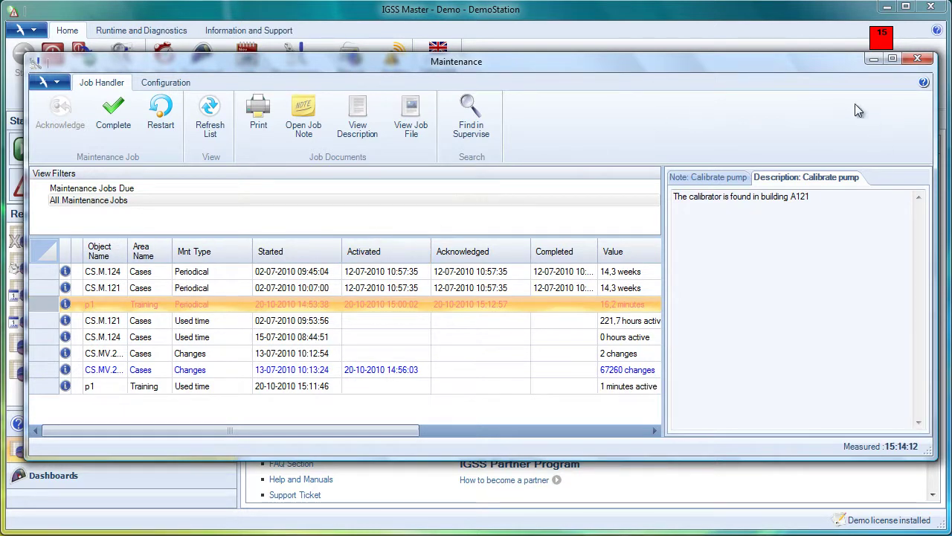
Filter the list to Maintenance Jobs Due and minimize the Maintenance window.
click(117, 191)
click(112, 201)
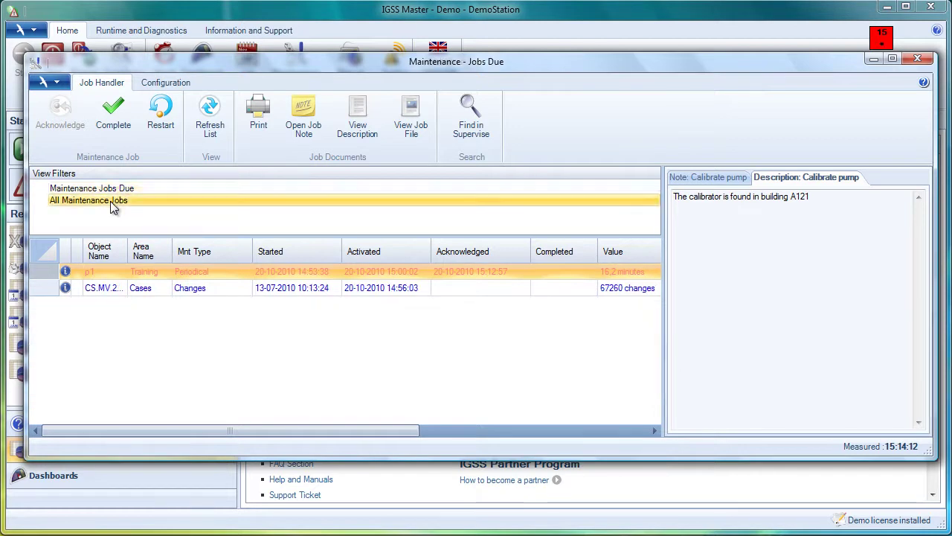
click(159, 83)
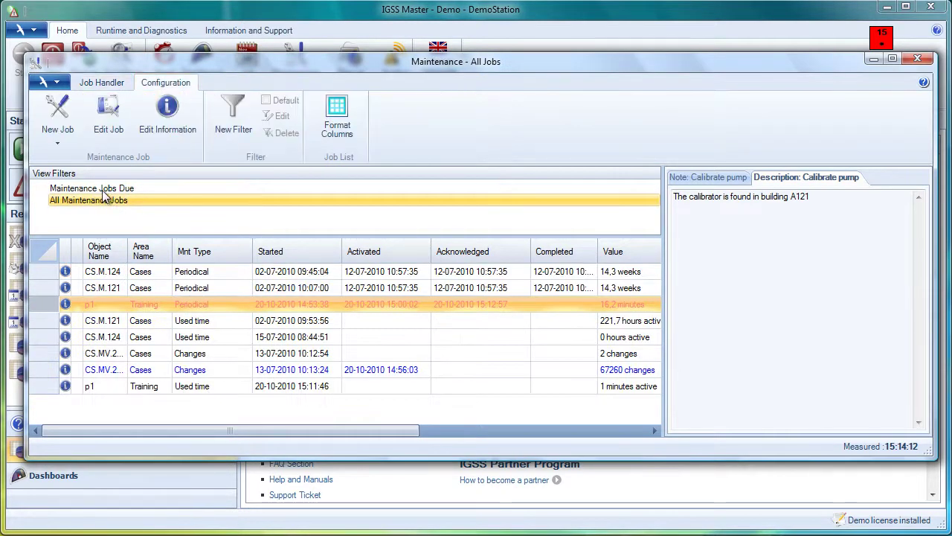
click(104, 190)
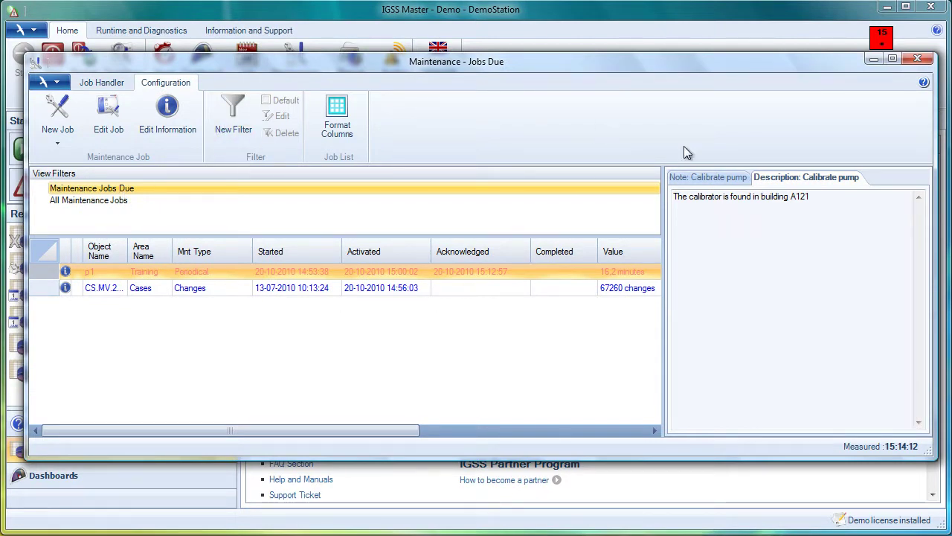
click(872, 59)
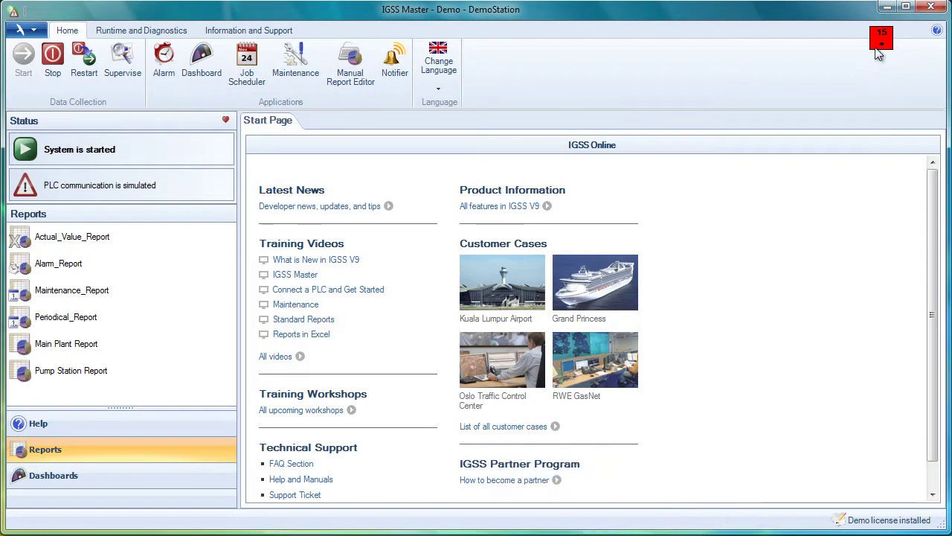
Open Active Alarms, then move the window up-left and enlarge it to show more rows.
click(879, 39)
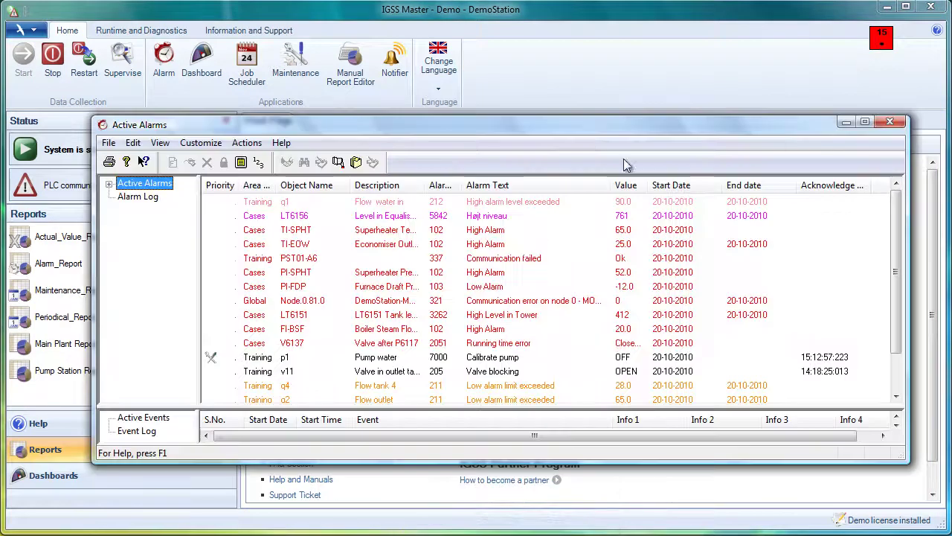
drag(594, 128, 533, 60)
drag(847, 392, 882, 404)
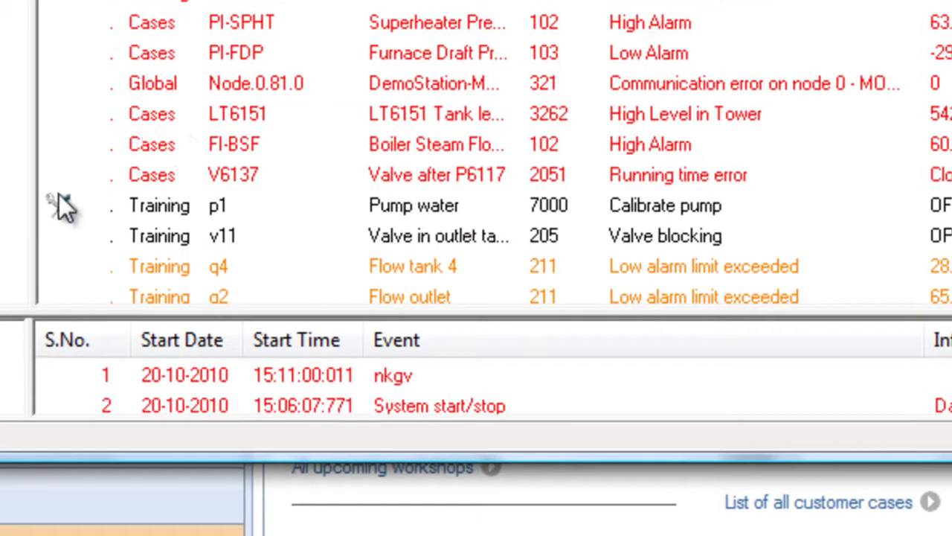
Choose Show Maintenance Job for the p1 Calibrate pump alarm.
click(149, 283)
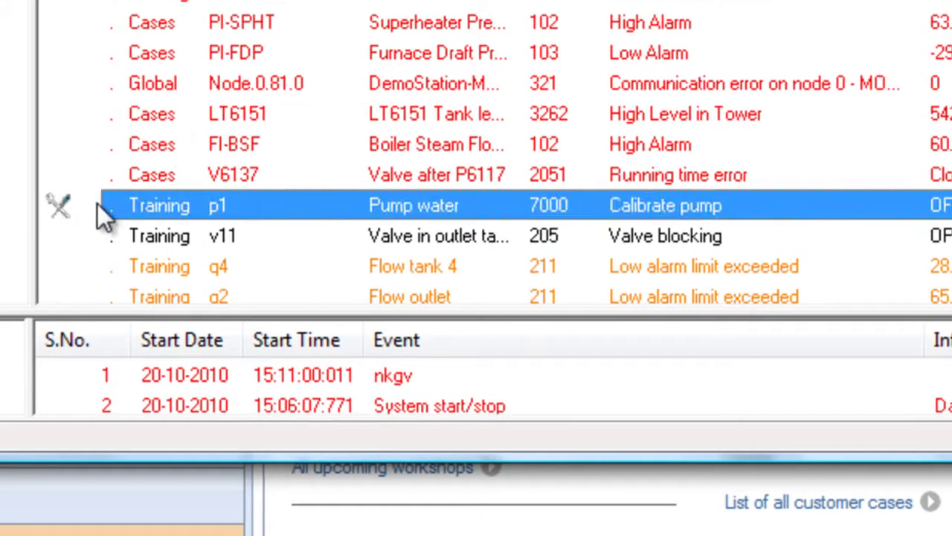
scroll(98, 204, down, 1)
scroll(98, 204, up, 1)
scroll(98, 204, down, 1)
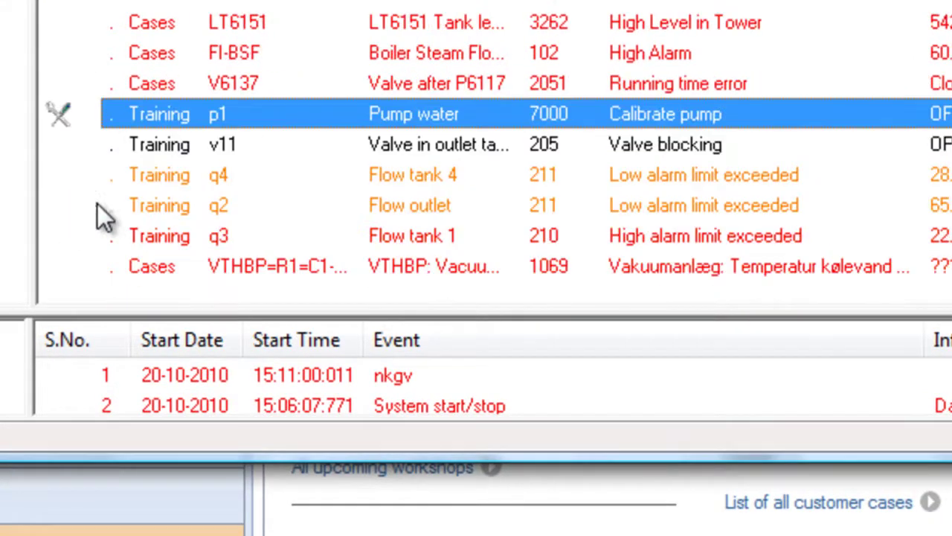
right_click(428, 115)
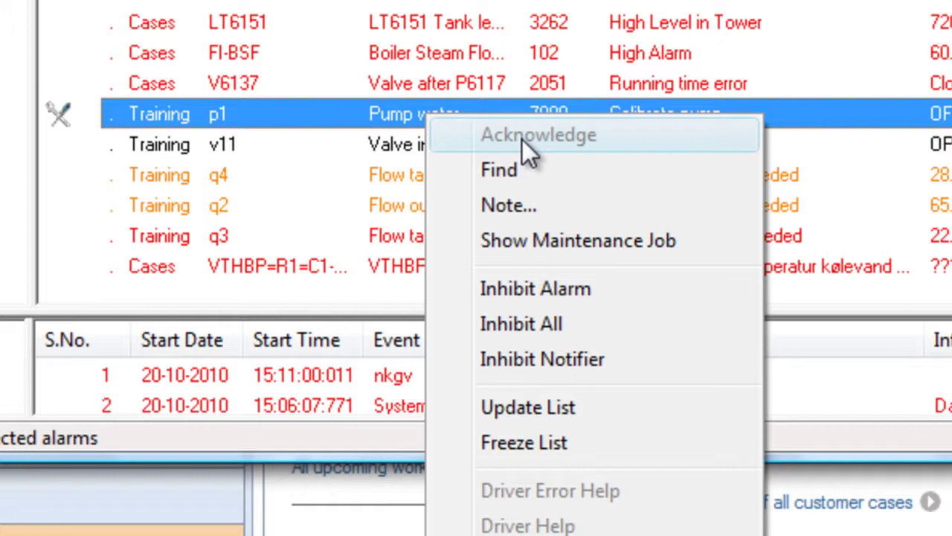
click(390, 123)
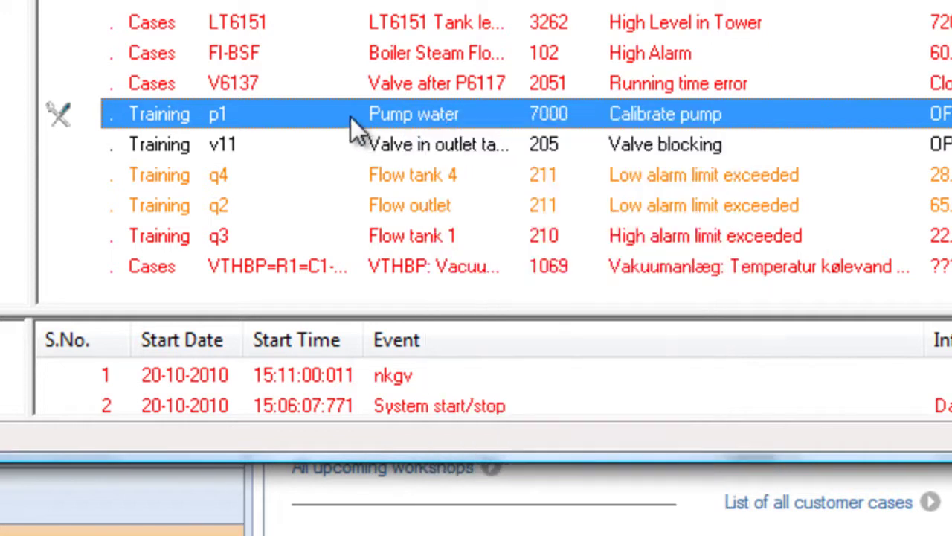
right_click(401, 125)
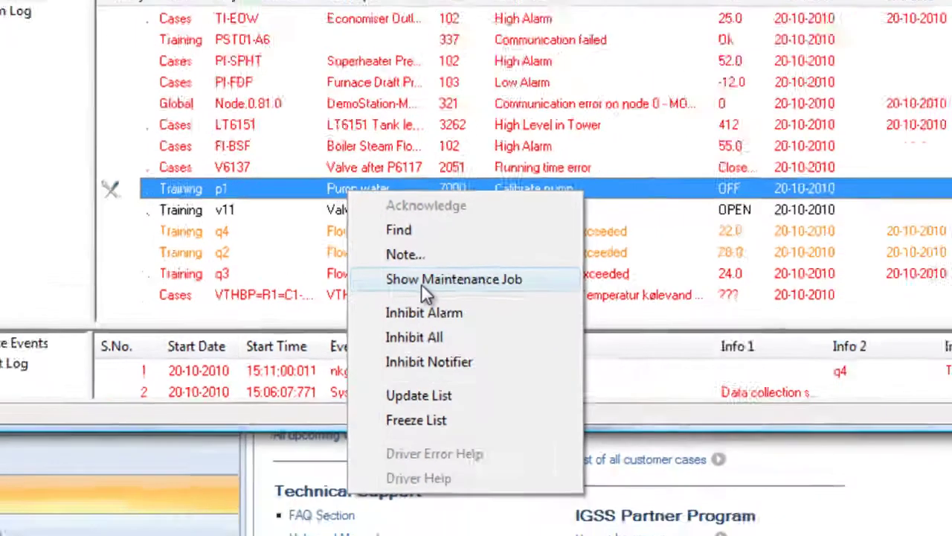
click(501, 252)
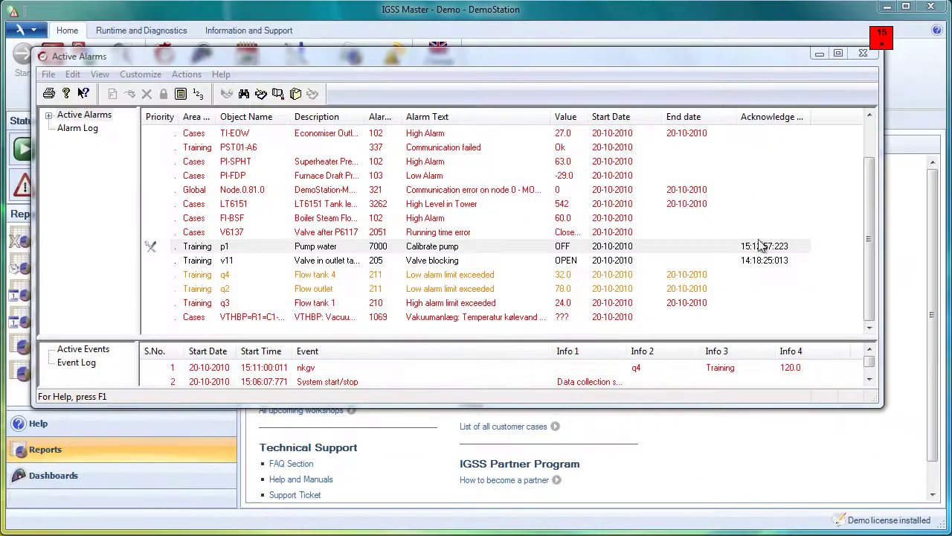
Minimize the Active Alarms window to return to the Start Page.
click(820, 57)
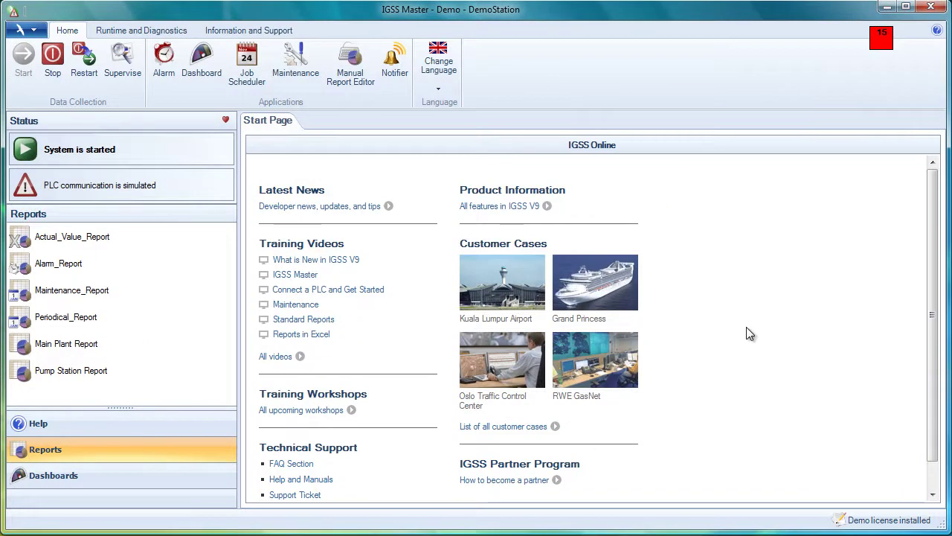